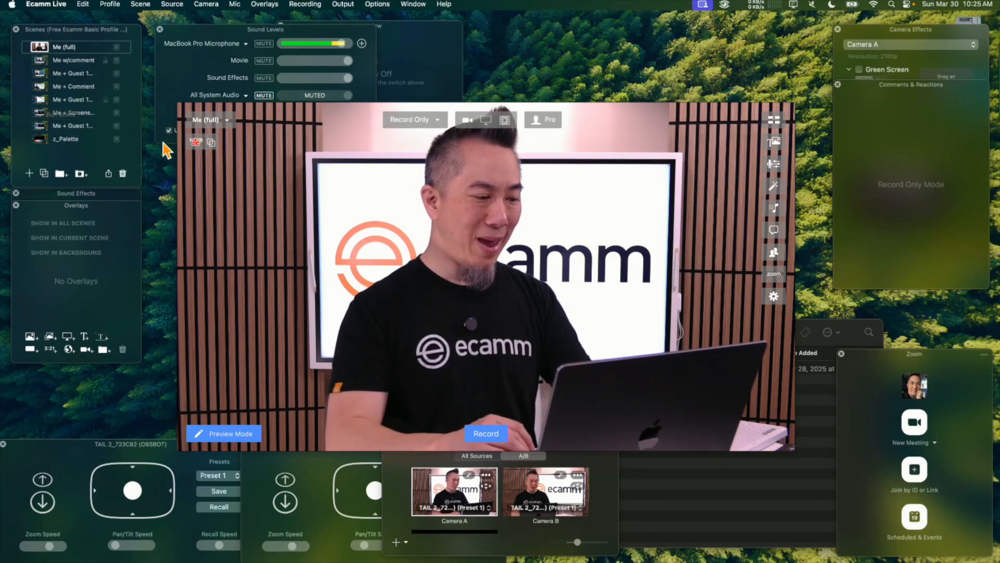
# Preview the Me w/comment, Me + Guest 1 w/comment, Me + Comment and Me + Guest 1 + Comment scenes to compare their layouts.
pyautogui.moveTo(307, 249)
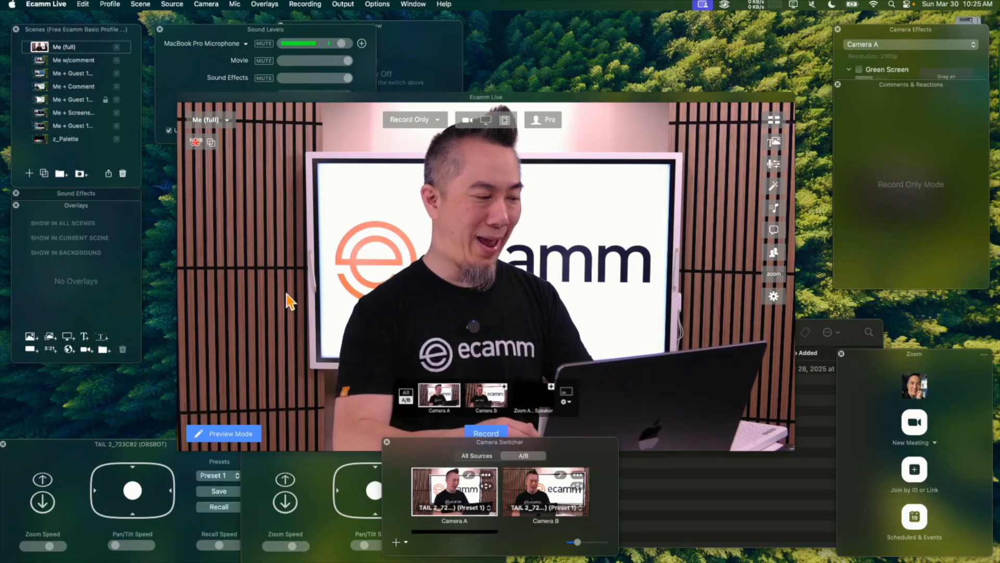
pyautogui.click(40, 62)
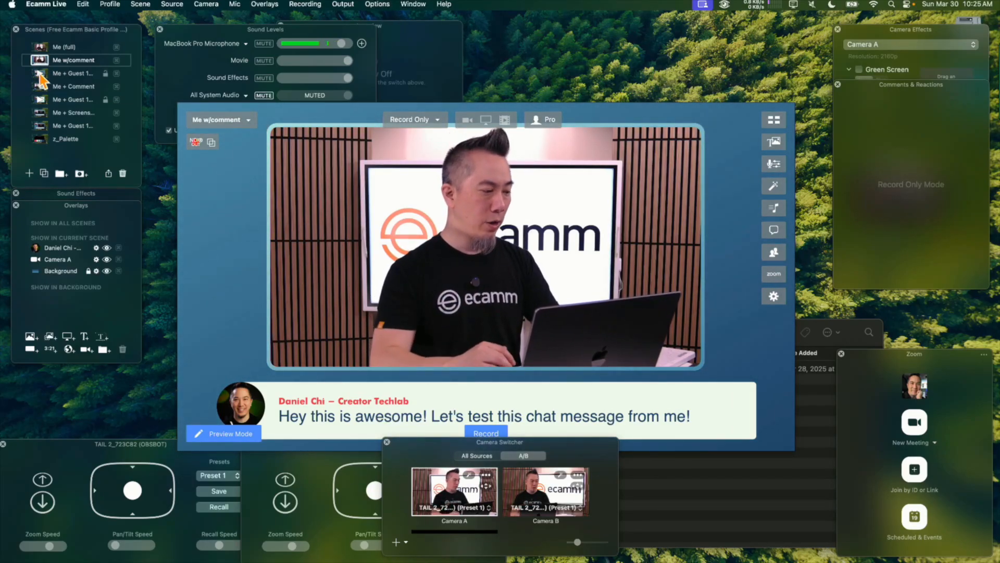
pyautogui.click(39, 74)
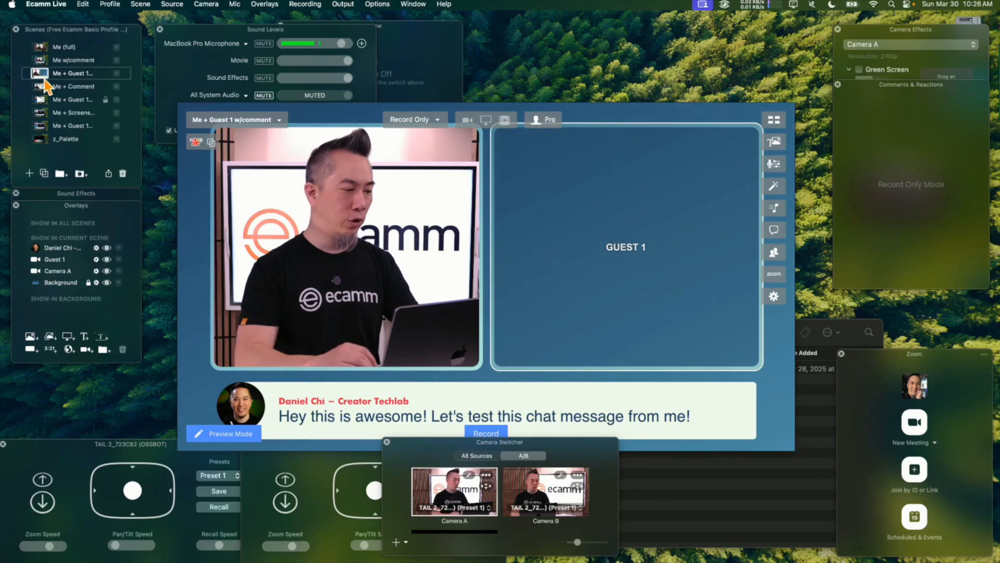
pyautogui.click(41, 87)
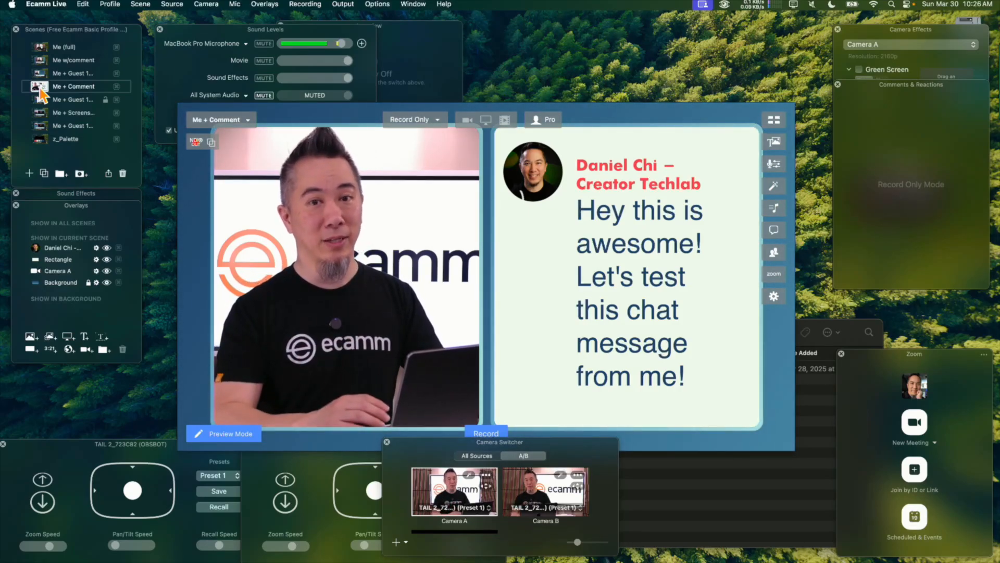
pyautogui.click(41, 99)
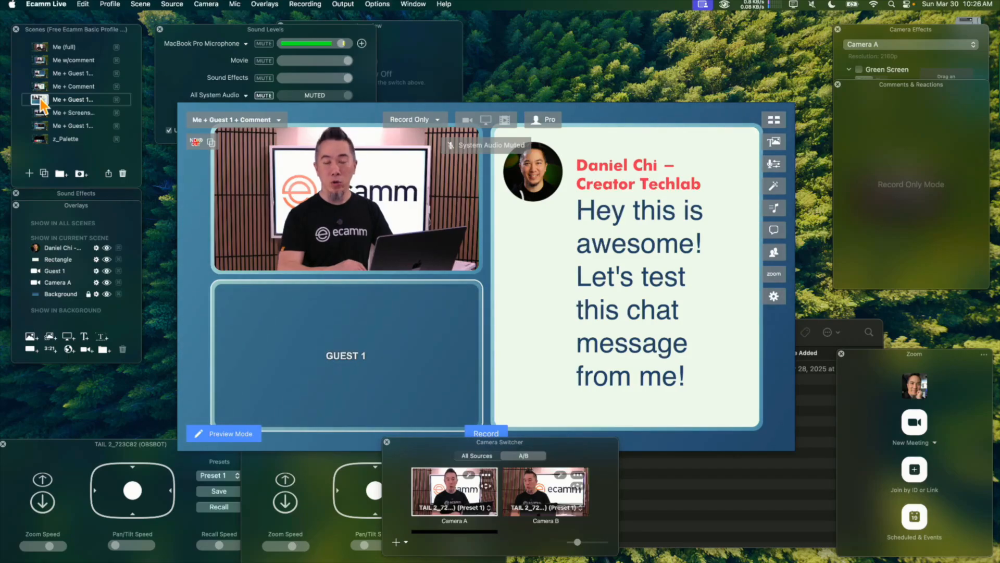
# Preview the Me + Screenshare scene while browsing the shared ecamm web page, and run the Me + Guest 1 scene listed after it.
pyautogui.click(38, 113)
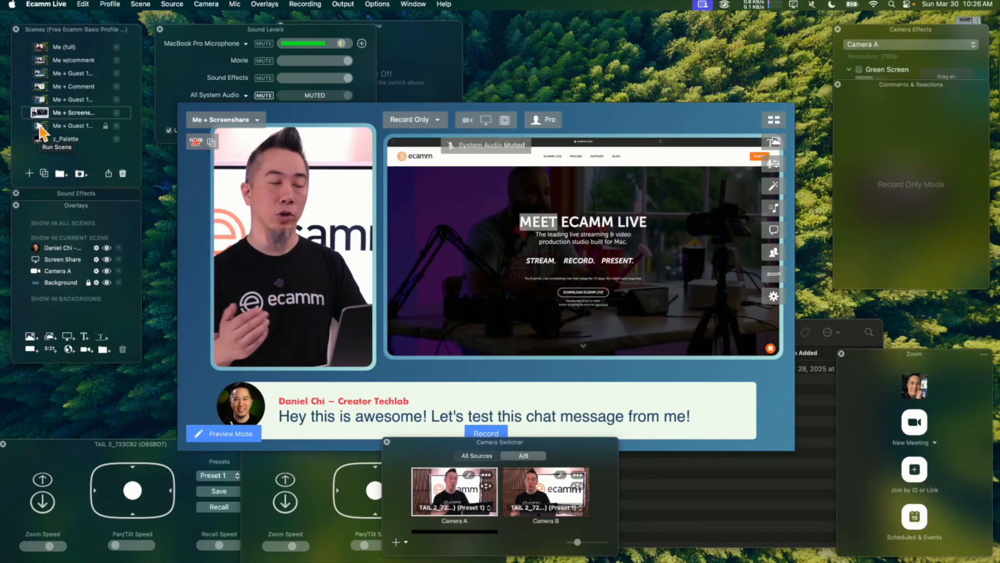
pyautogui.scroll(-4, 584, 250)
pyautogui.scroll(-4, 583, 250)
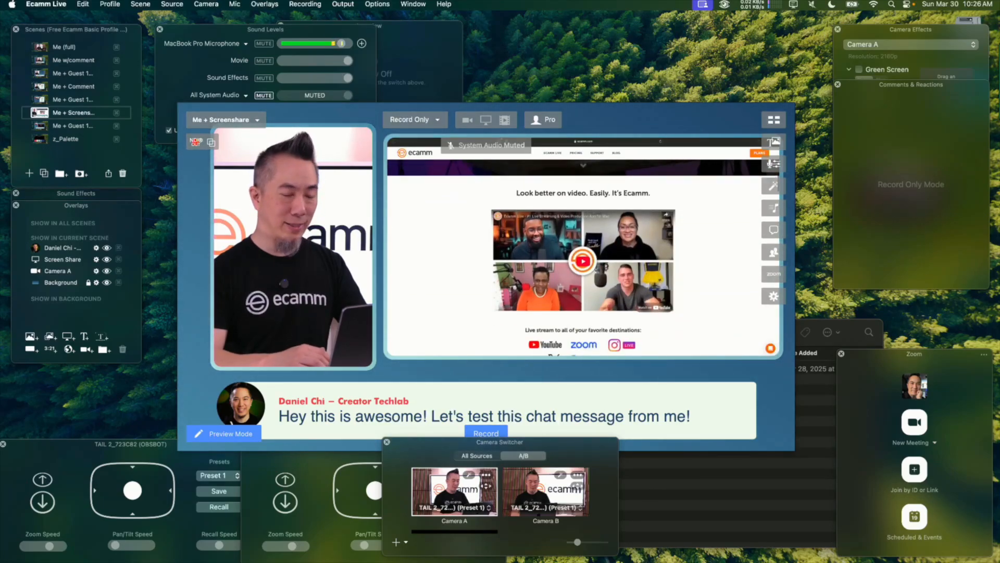
pyautogui.scroll(7, 583, 250)
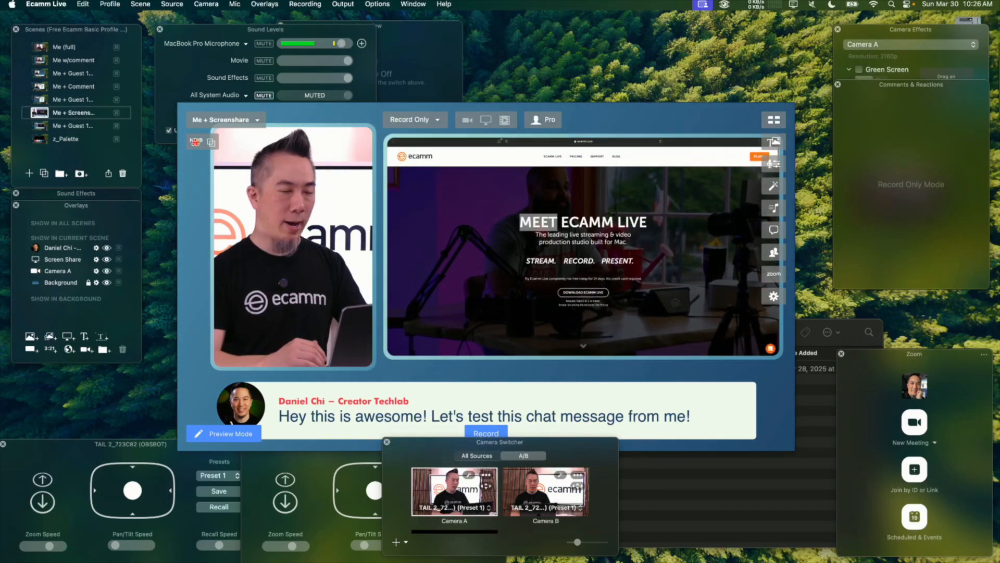
pyautogui.scroll(-6, 584, 250)
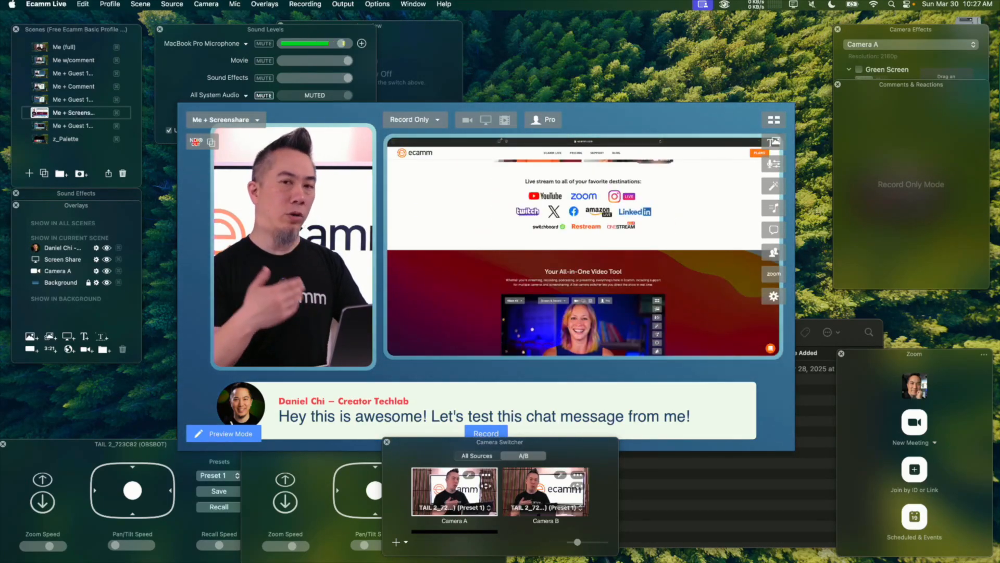
pyautogui.click(41, 127)
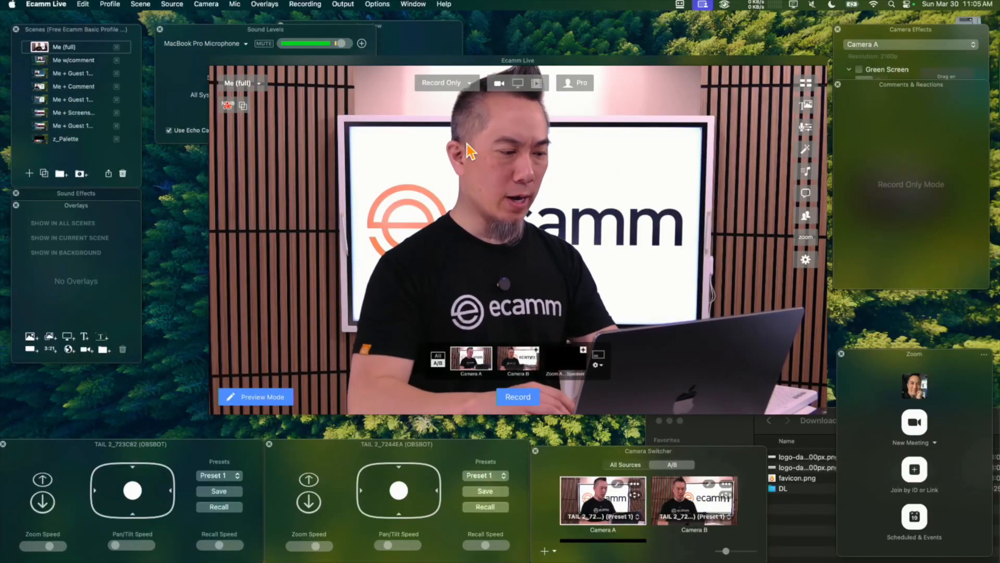
# Create a new scene after Me (full) and check that its source is Blank.
pyautogui.click(29, 173)
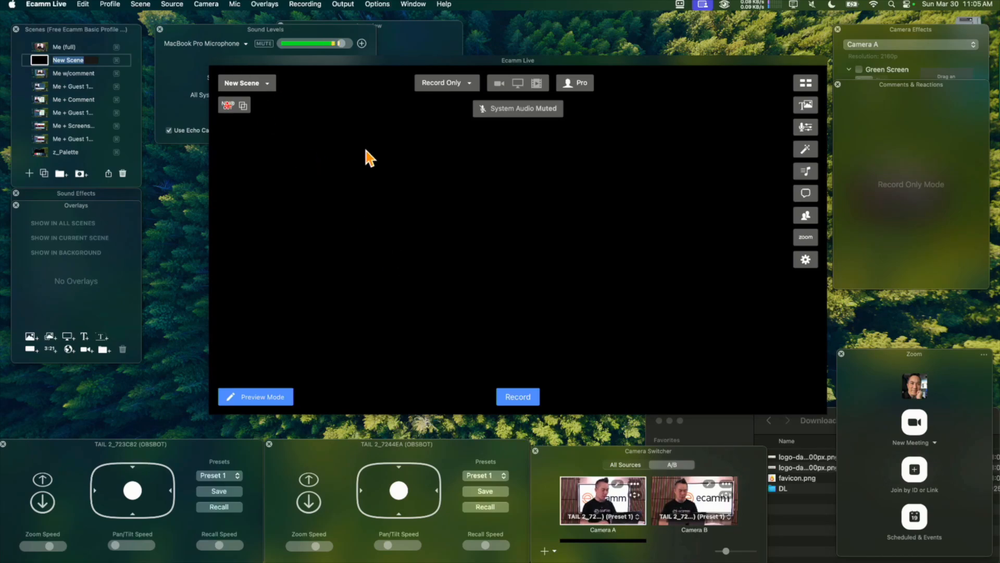
pyautogui.click(175, 5)
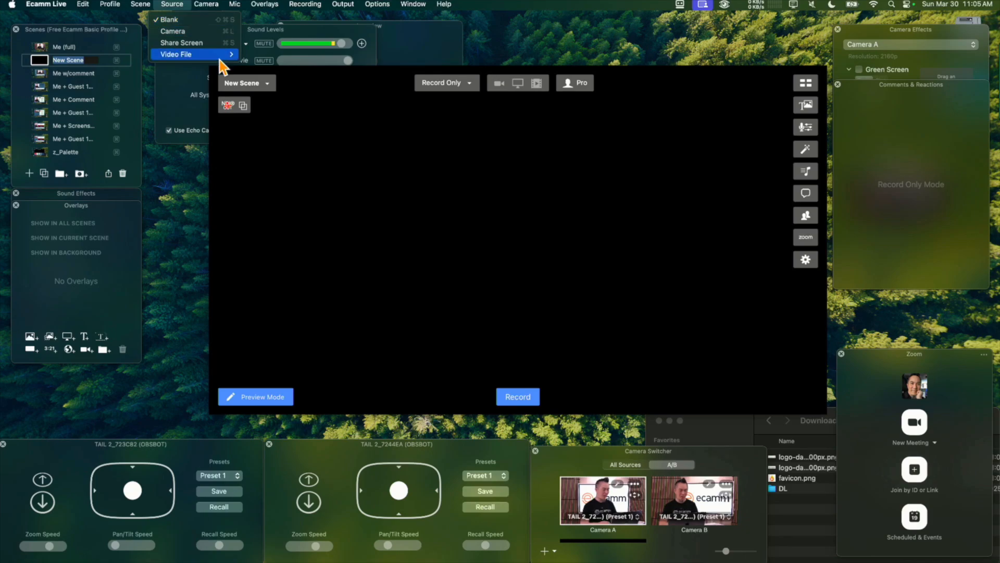
pyautogui.click(364, 245)
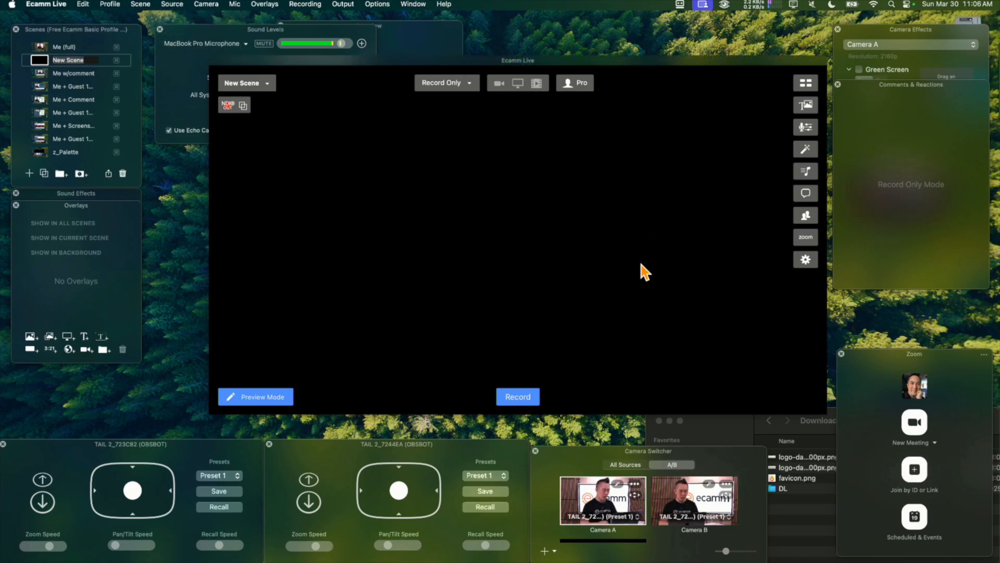
# Add a rectangle overlay to the new scene and enlarge it to cover the whole canvas as a background.
pyautogui.click(30, 350)
pyautogui.scroll(-5, 456, 253)
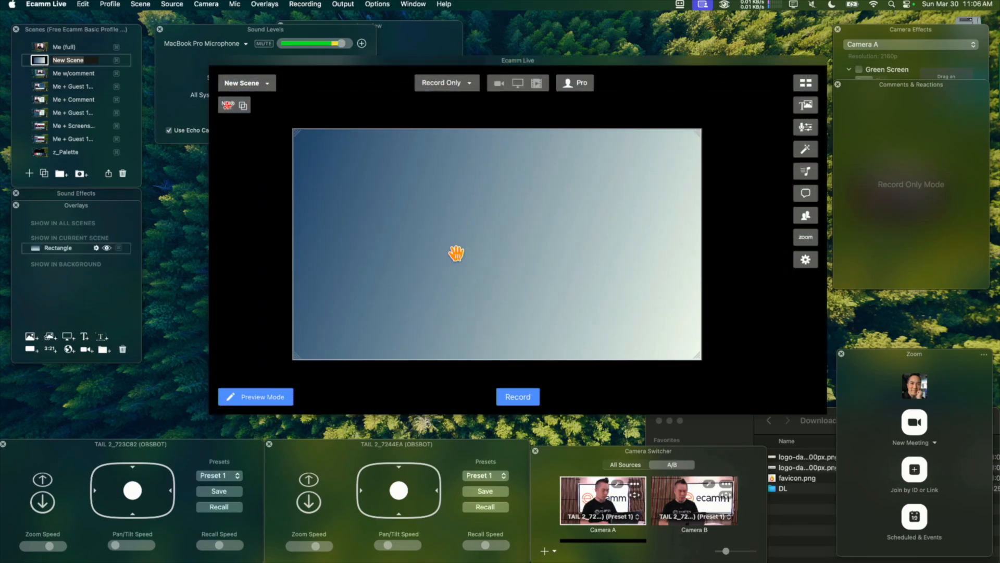
pyautogui.scroll(5, 456, 253)
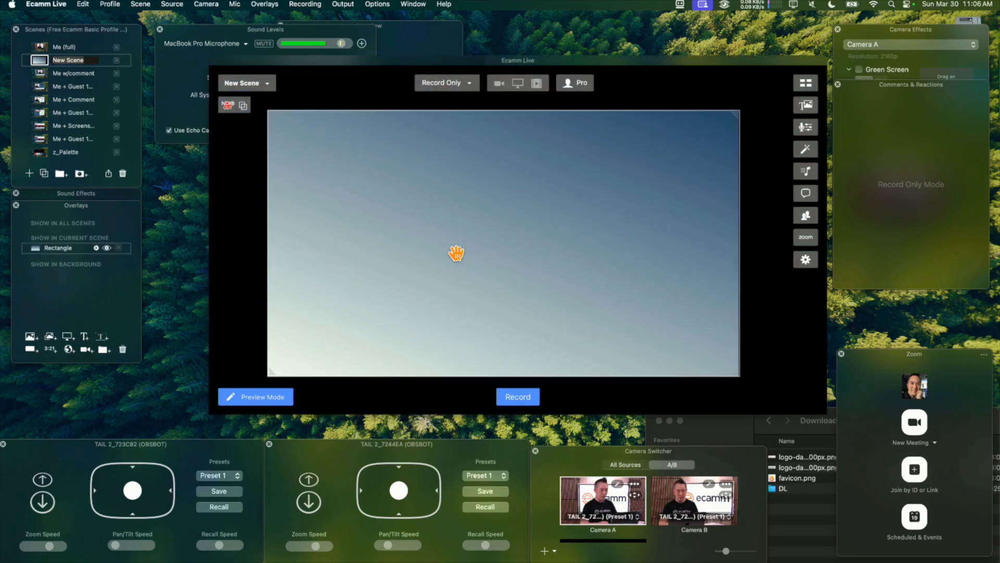
pyautogui.scroll(4, 456, 253)
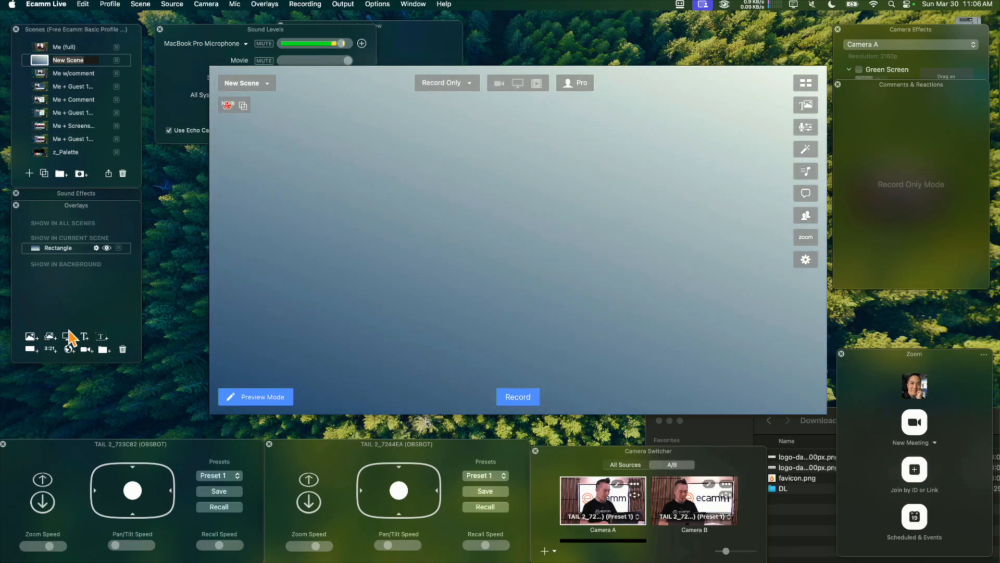
# Add a camera overlay, set its video source to TAIL 2_723C82 (OBSBOT) and shrink it on the canvas.
pyautogui.click(85, 349)
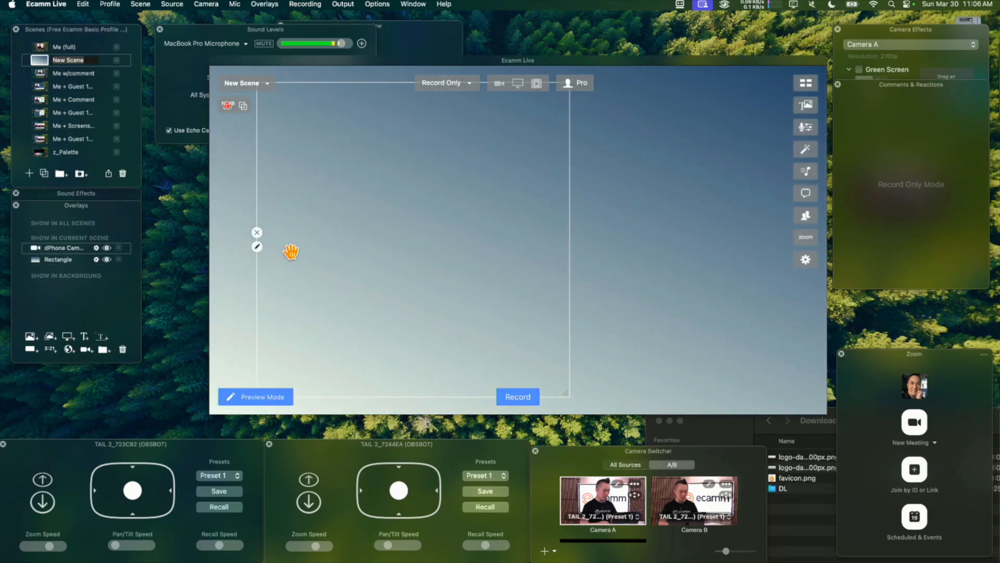
pyautogui.click(257, 247)
pyautogui.click(186, 138)
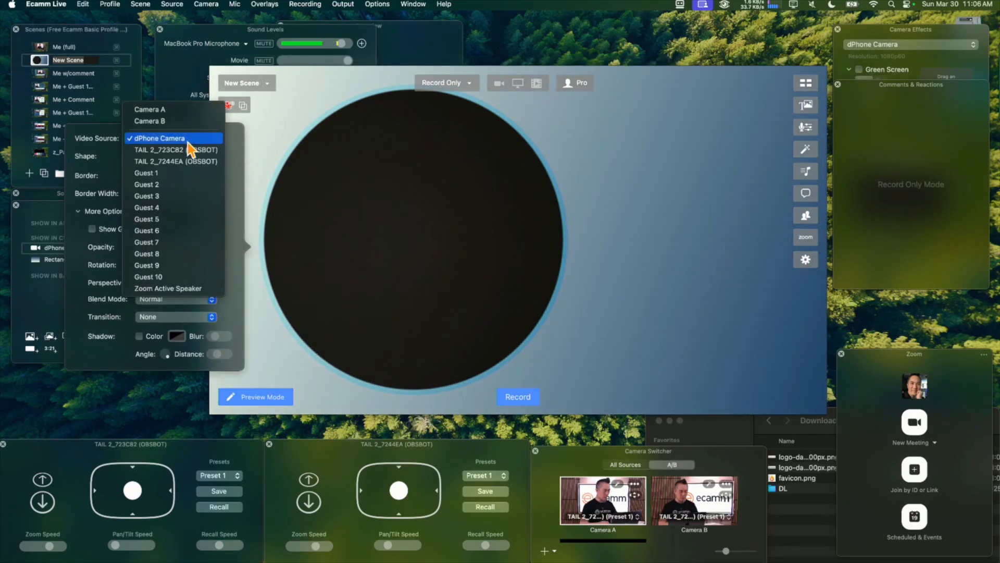
pyautogui.click(196, 151)
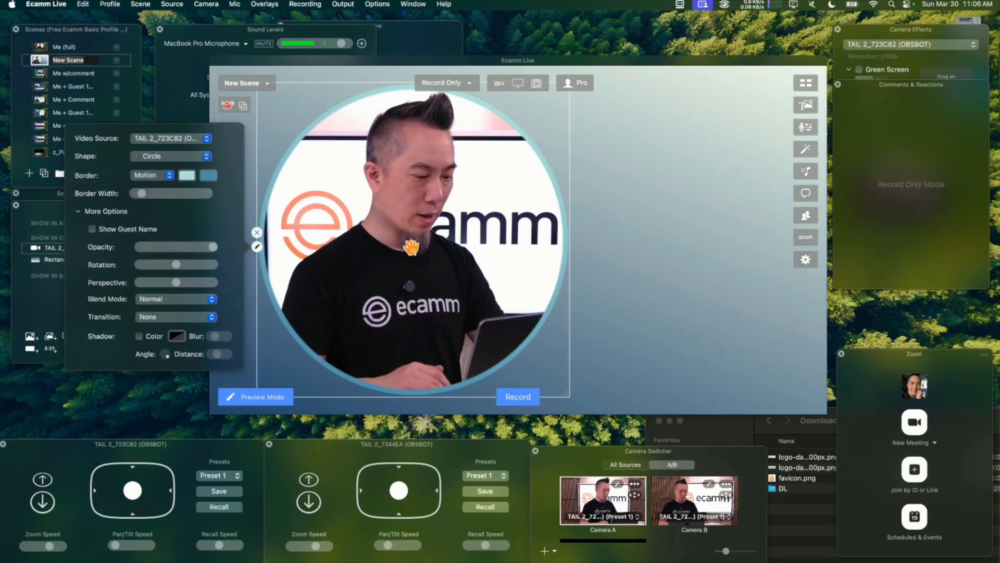
pyautogui.click(421, 259)
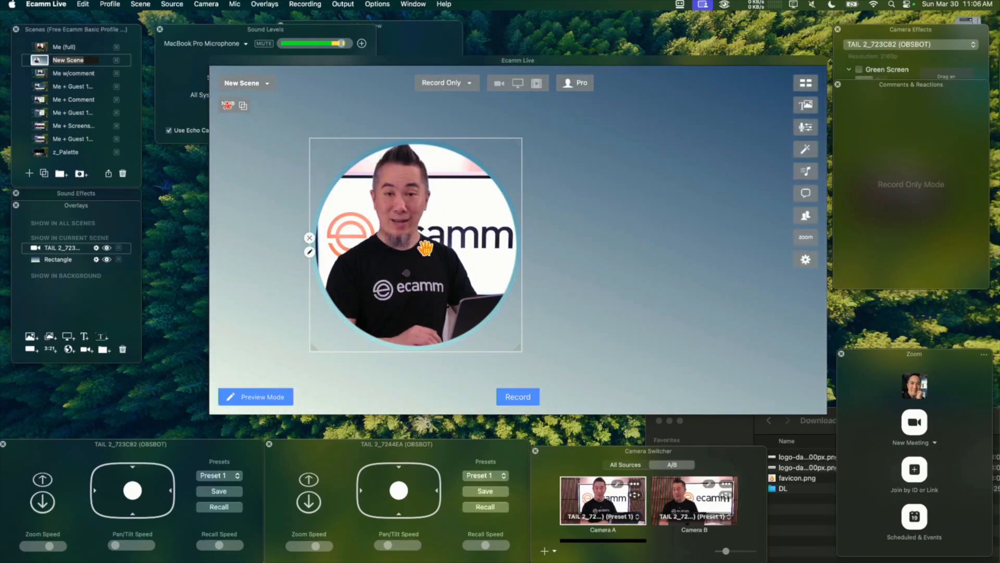
# Set the camera overlay's shape to Custom and fit it as a tall, nearly full-height frame along the canvas's left edge.
pyautogui.click(309, 246)
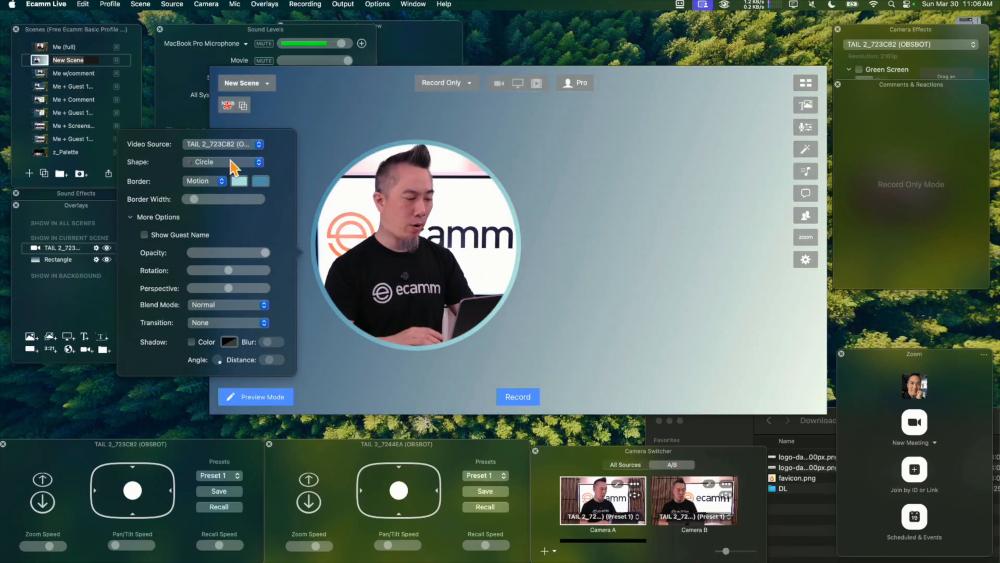
pyautogui.click(232, 161)
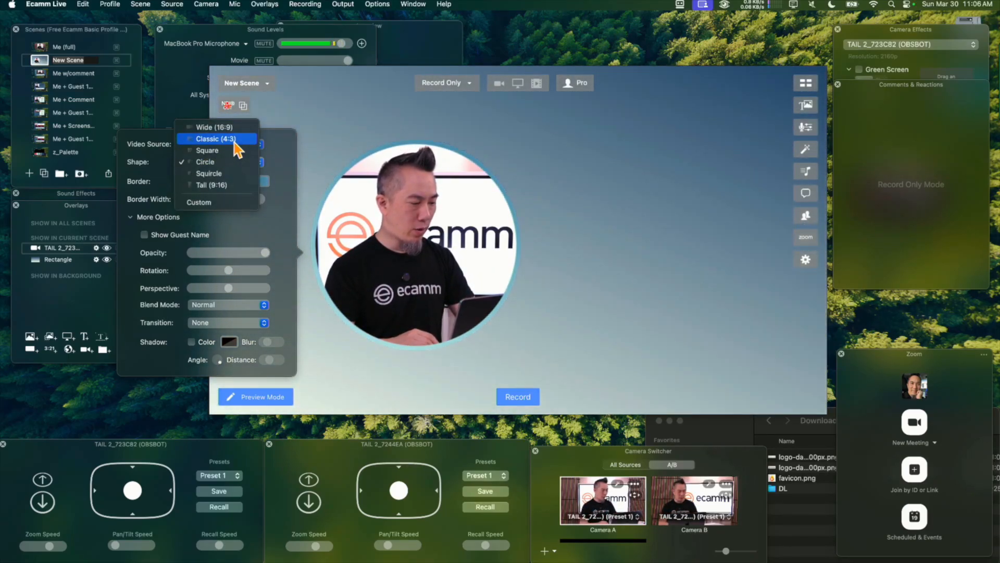
pyautogui.click(235, 202)
pyautogui.moveTo(393, 231); pyautogui.dragTo(304, 194)
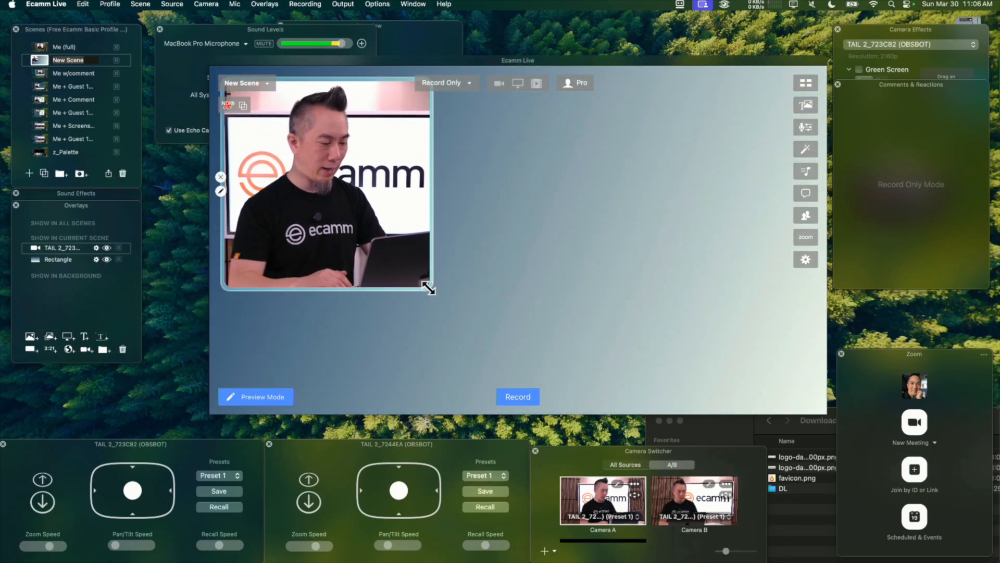
pyautogui.moveTo(405, 395); pyautogui.dragTo(382, 402)
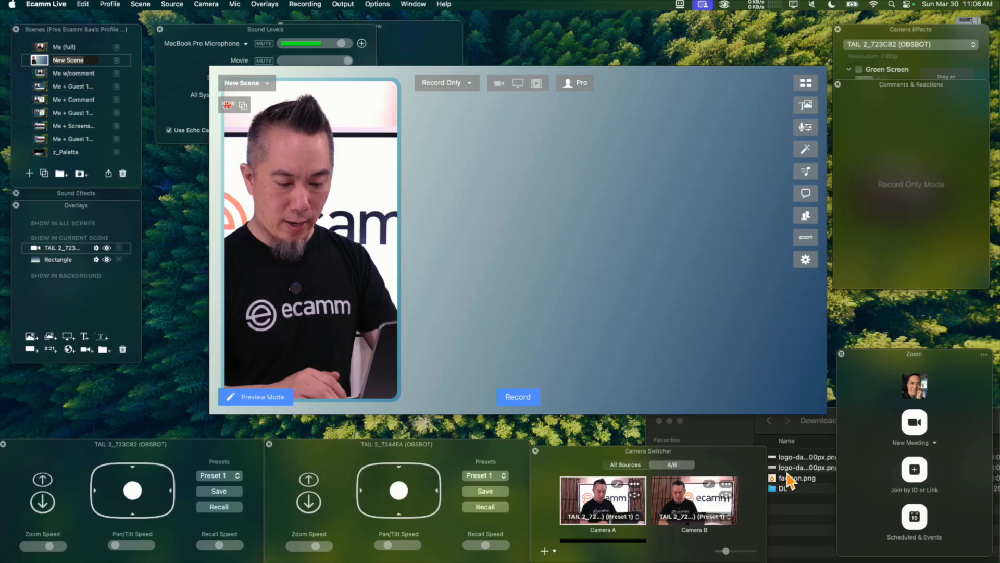
# Add favicon.png from the Downloads folder as a logo overlay in the lower-right corner of the scene canvas.
pyautogui.click(810, 532)
pyautogui.click(809, 477)
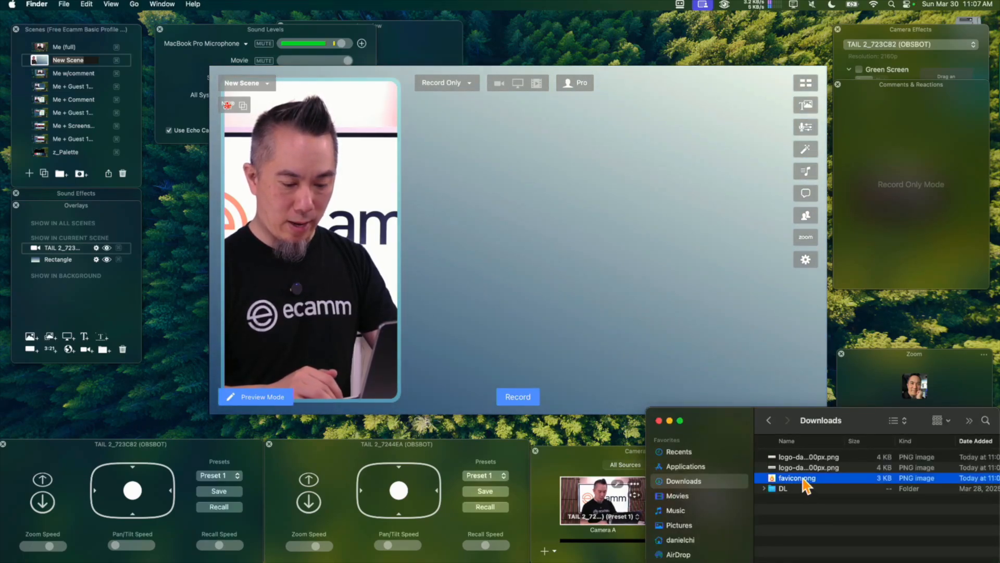
pyautogui.moveTo(798, 478); pyautogui.dragTo(775, 358)
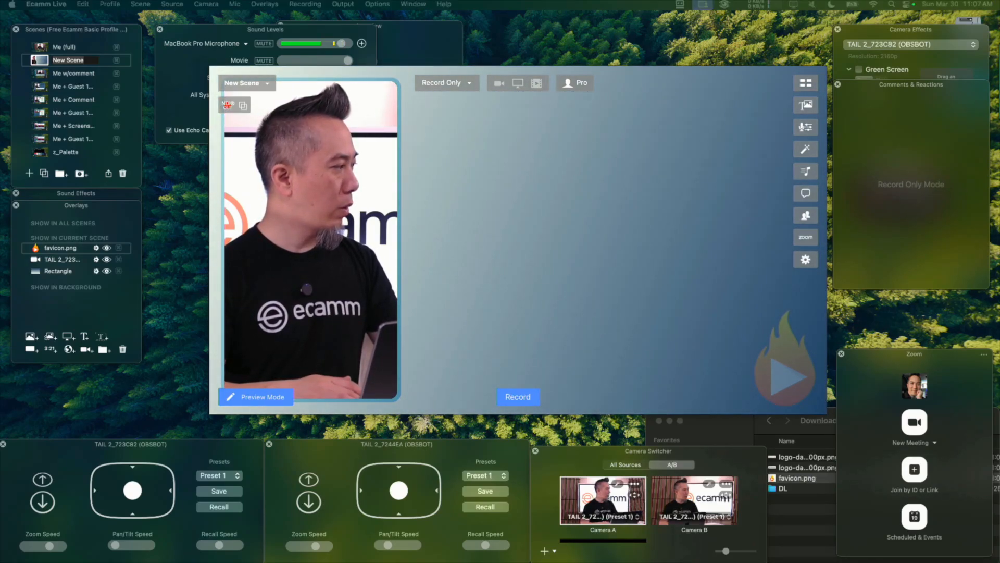
pyautogui.click(520, 298)
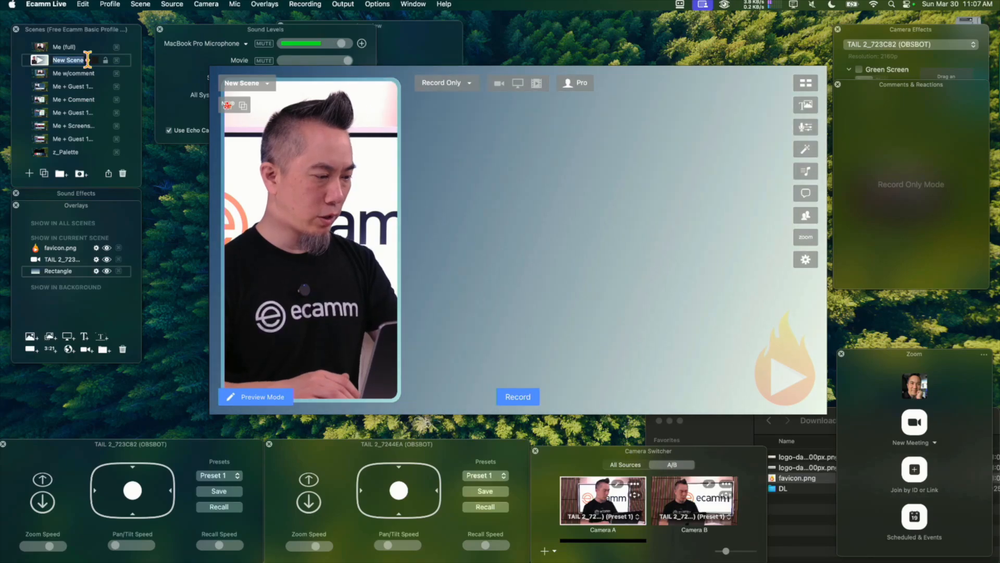
# Rename the new scene as "me + share".
pyautogui.write('me + s')
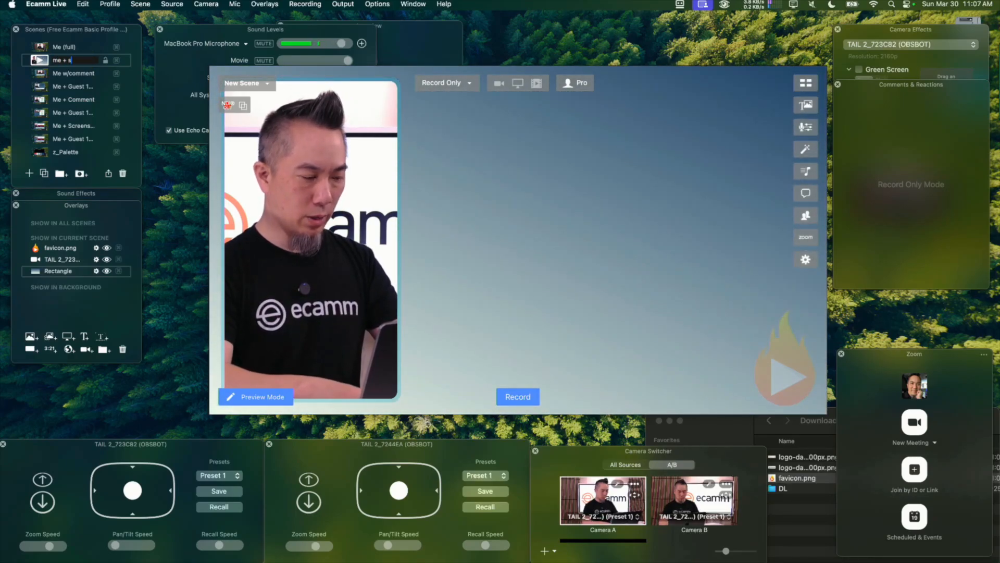
pyautogui.write('hare')
pyautogui.press('Return')
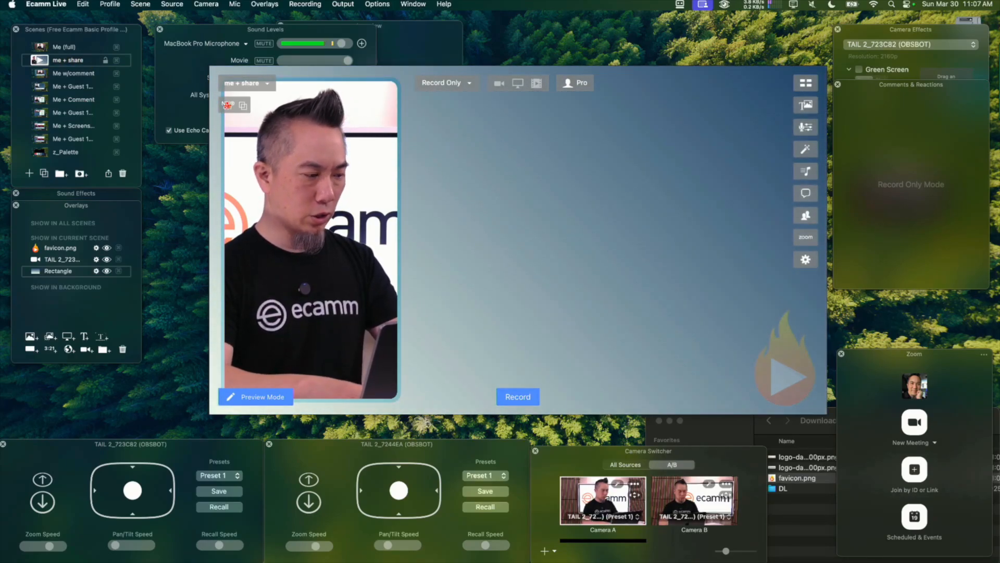
# Add a screen share overlay and enlarge it to fill the canvas width beside the camera frame, aligned with the frame's top.
pyautogui.click(67, 336)
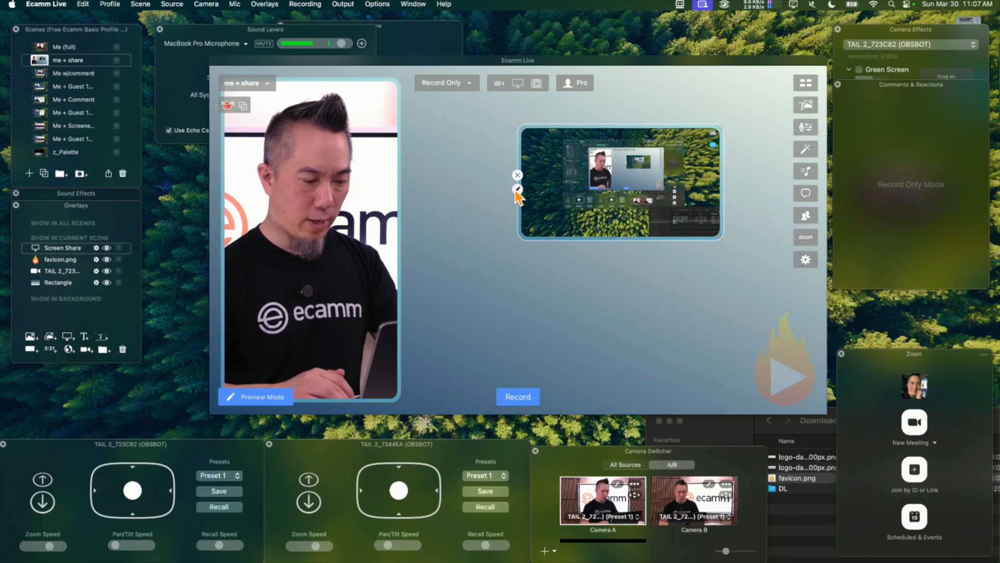
pyautogui.click(517, 189)
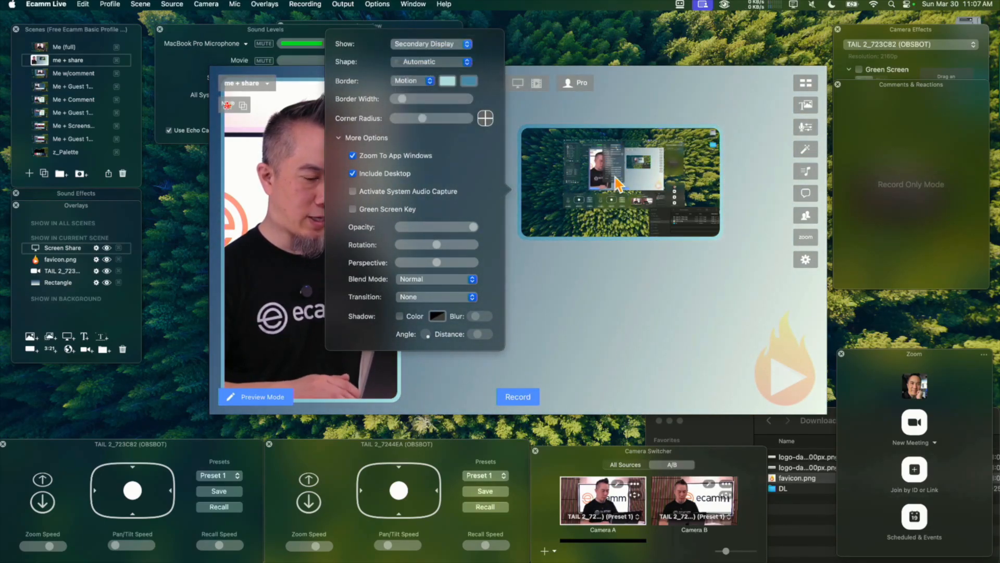
pyautogui.moveTo(630, 209); pyautogui.dragTo(720, 166)
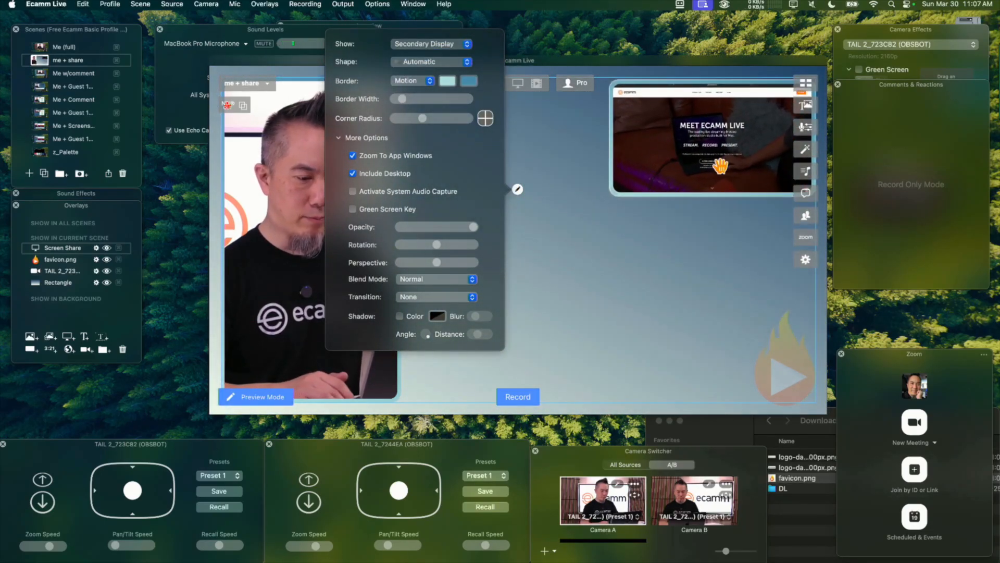
pyautogui.moveTo(614, 194); pyautogui.dragTo(413, 339)
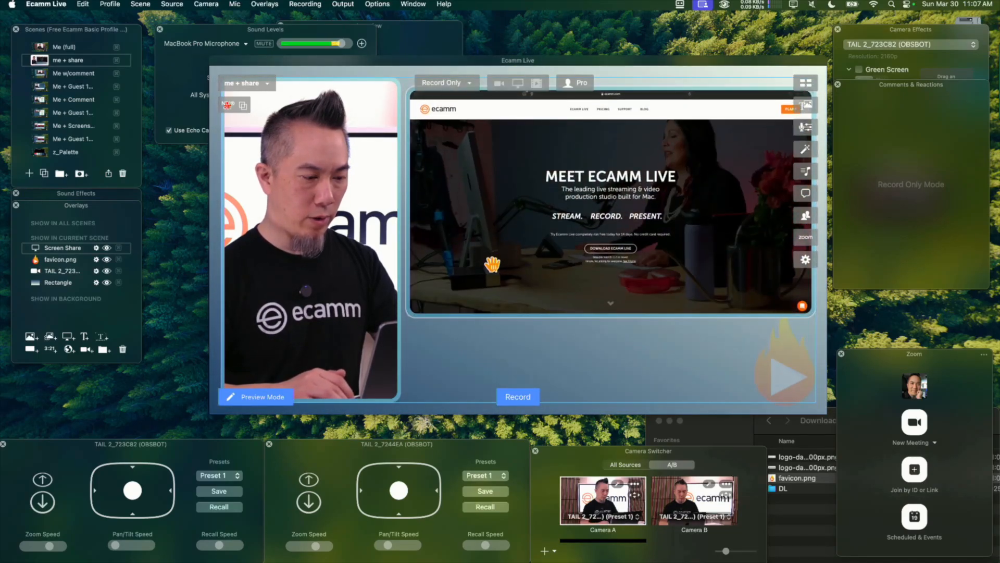
pyautogui.moveTo(492, 264); pyautogui.dragTo(494, 253)
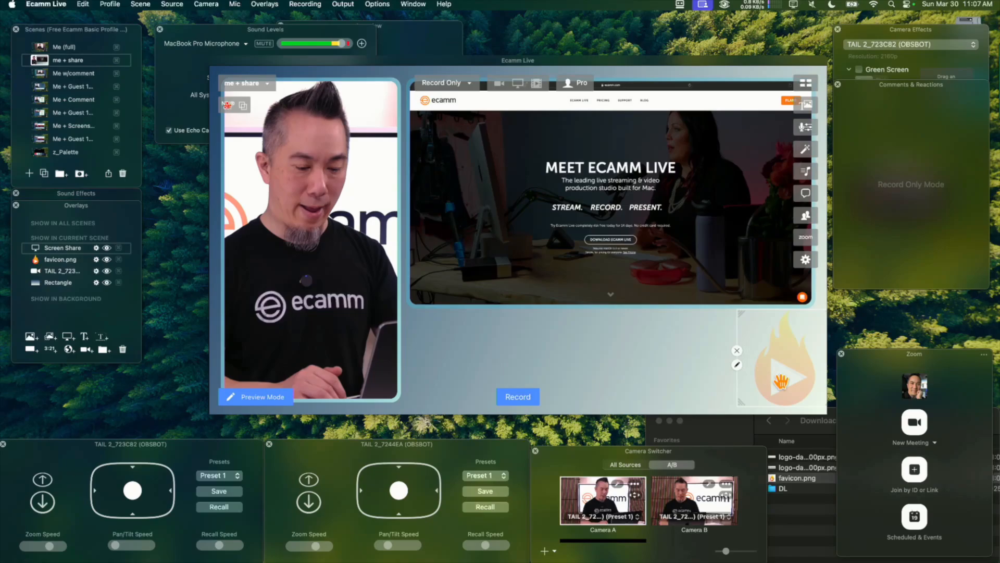
# Replace the favicon.png overlay with the color 600px logo PNG from the Downloads folder, placed beneath the screen share.
pyautogui.click(792, 362)
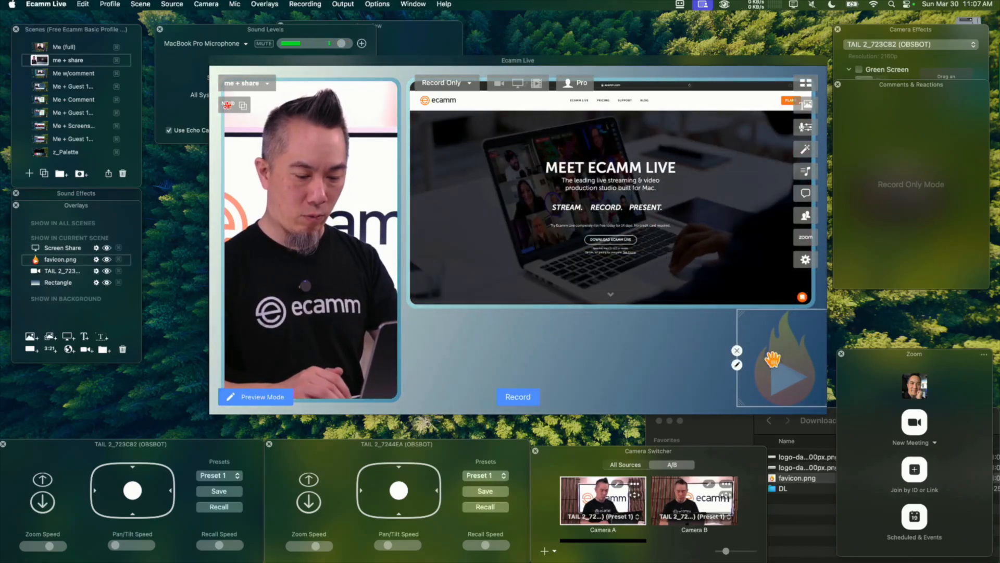
pyautogui.click(122, 349)
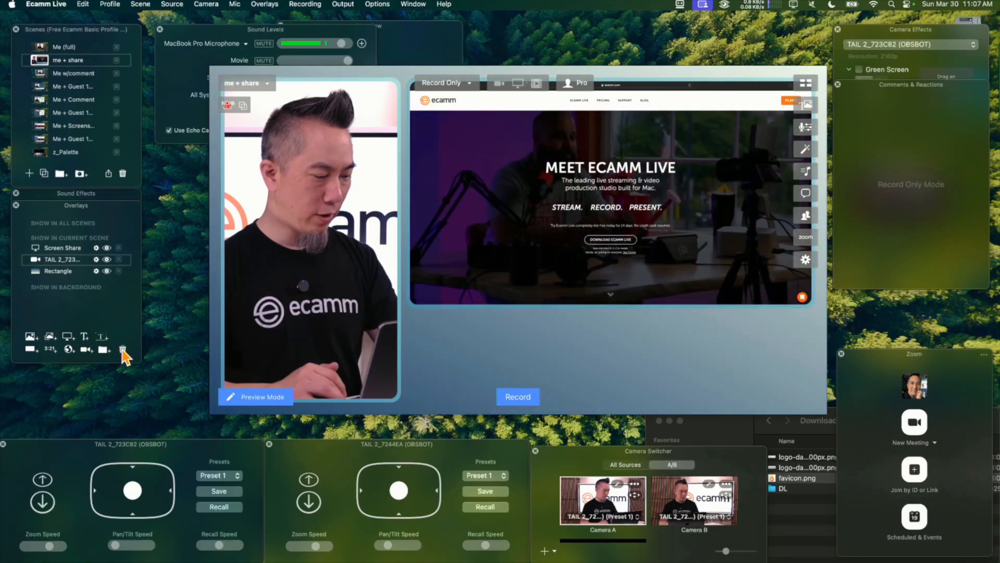
pyautogui.click(785, 522)
pyautogui.click(805, 459)
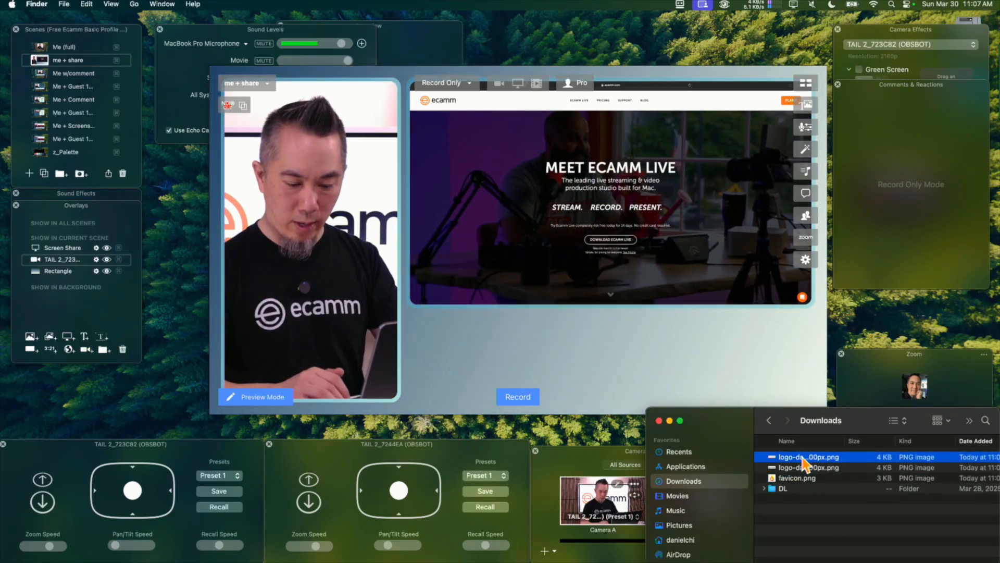
pyautogui.press('space')
pyautogui.press('space')
pyautogui.click(801, 468)
pyautogui.press('space')
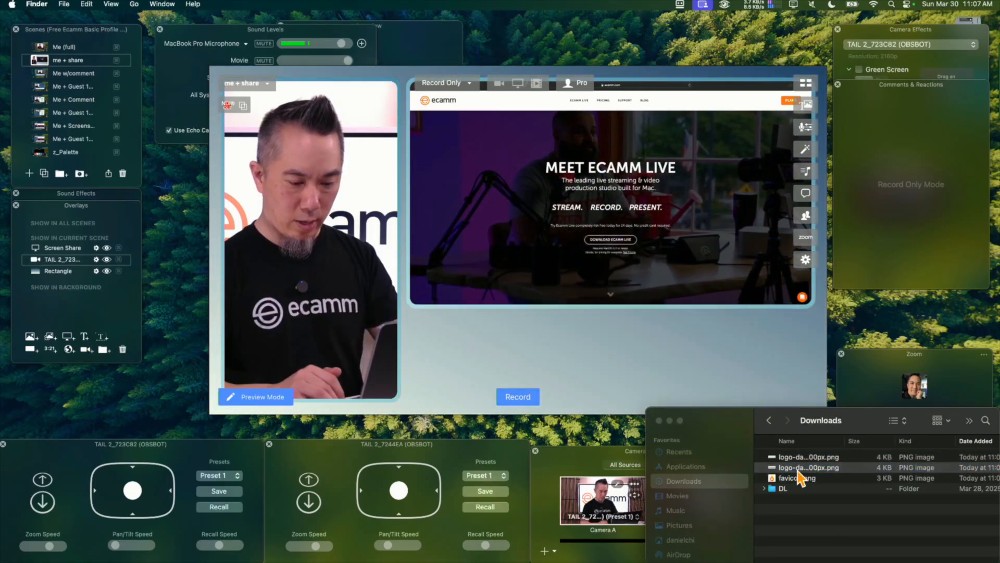
pyautogui.moveTo(798, 471); pyautogui.dragTo(633, 362)
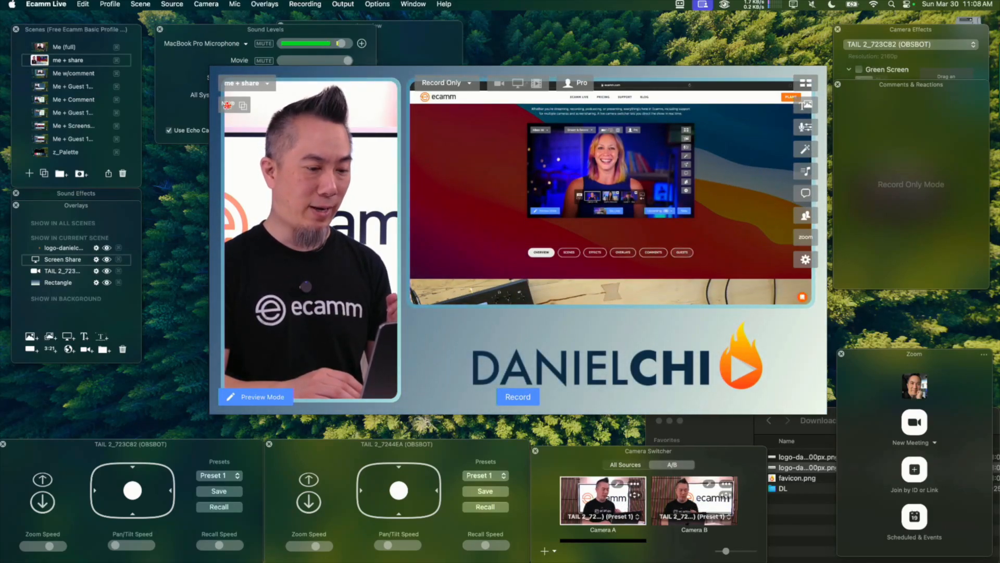
# Nudge the logo overlay slightly upward in the space between the screen share and the canvas's lower edge.
pyautogui.click(535, 366)
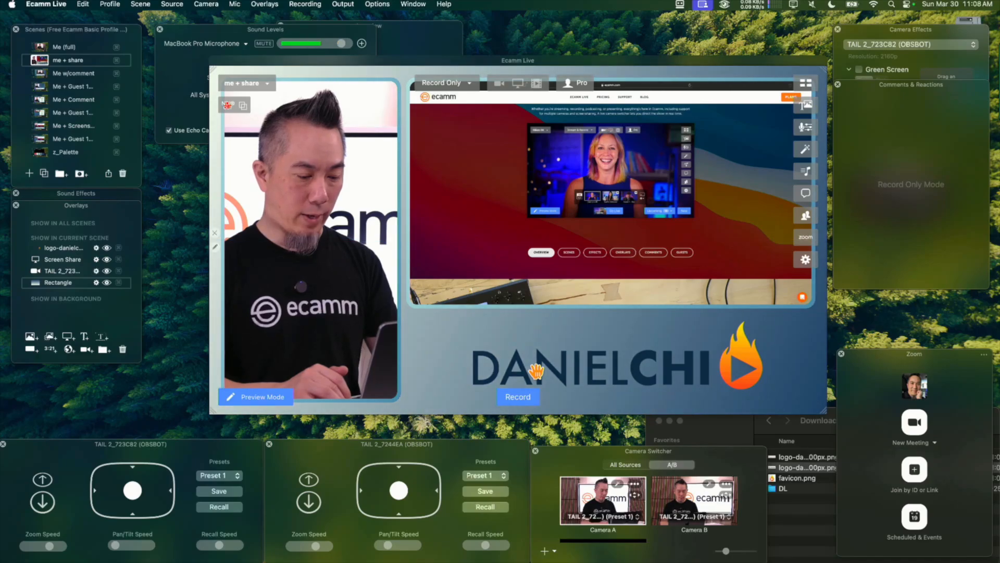
pyautogui.moveTo(728, 359); pyautogui.dragTo(735, 349)
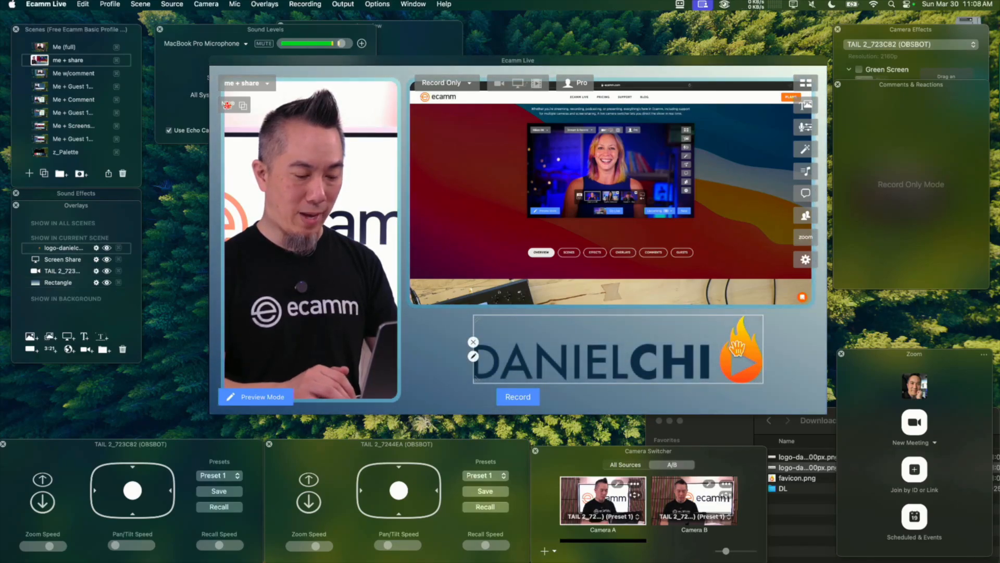
pyautogui.click(803, 346)
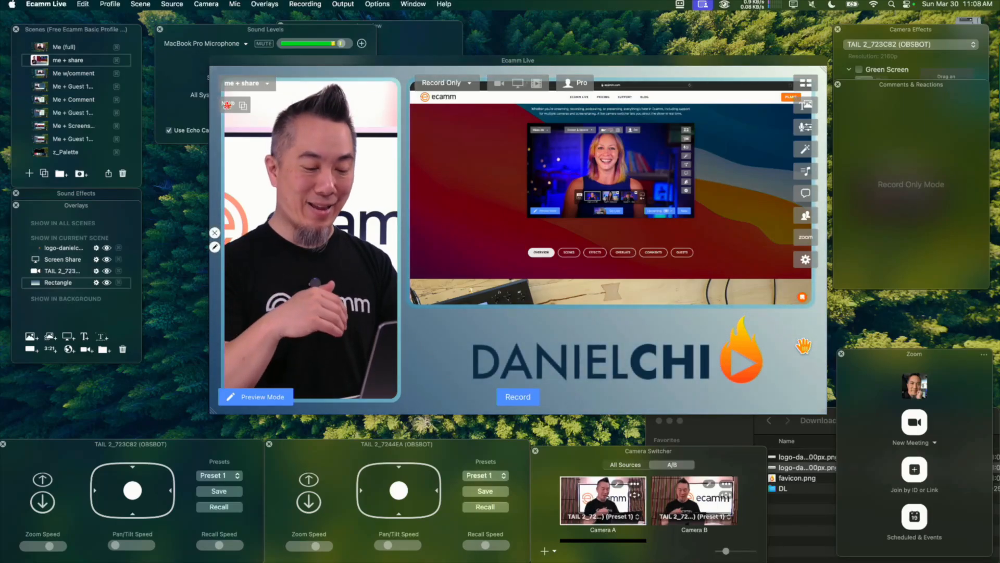
# Add a placeholder comment overlay and move it over the logo below the screen share.
pyautogui.click(271, 4)
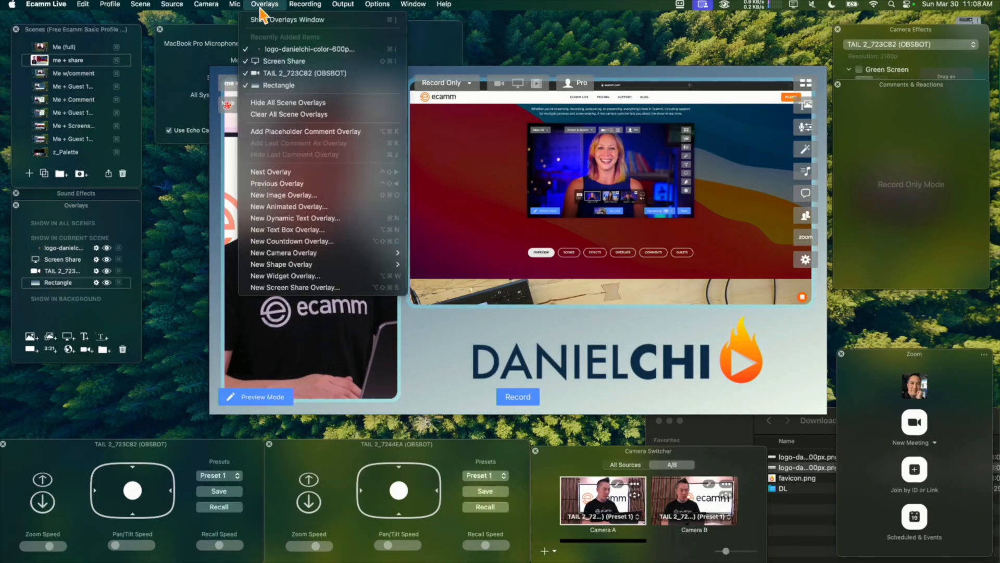
pyautogui.click(313, 131)
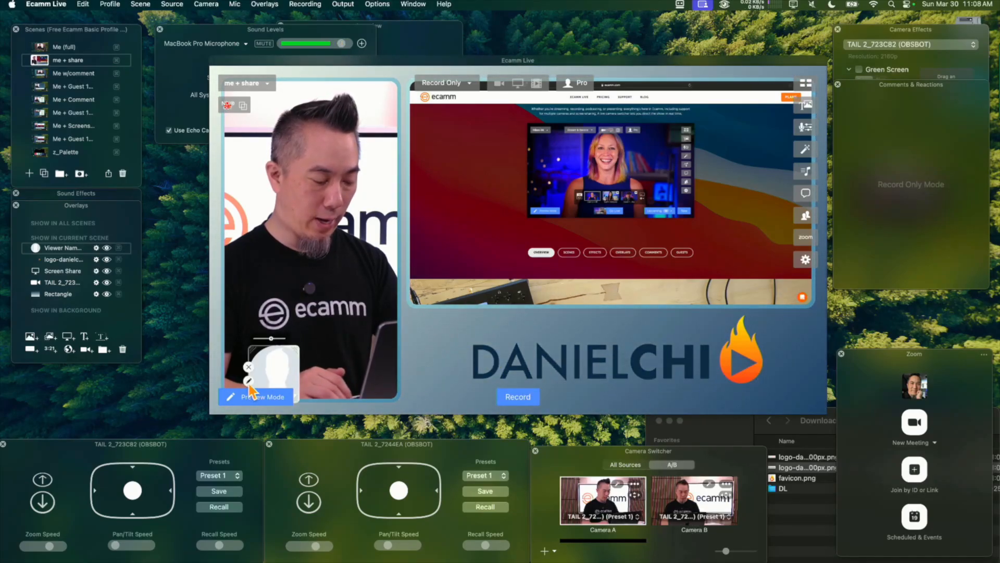
pyautogui.moveTo(270, 362); pyautogui.dragTo(713, 373)
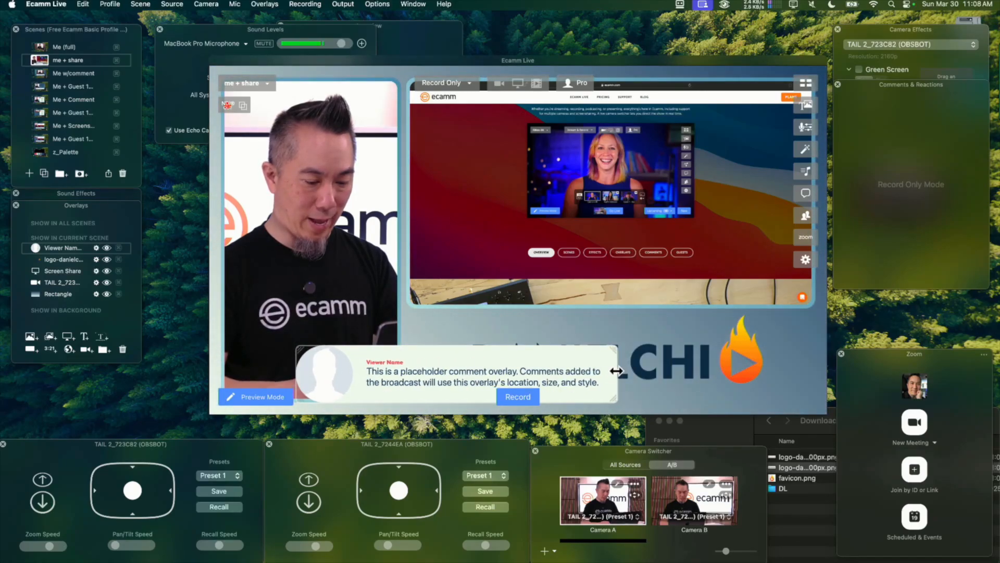
pyautogui.moveTo(584, 368); pyautogui.dragTo(716, 356)
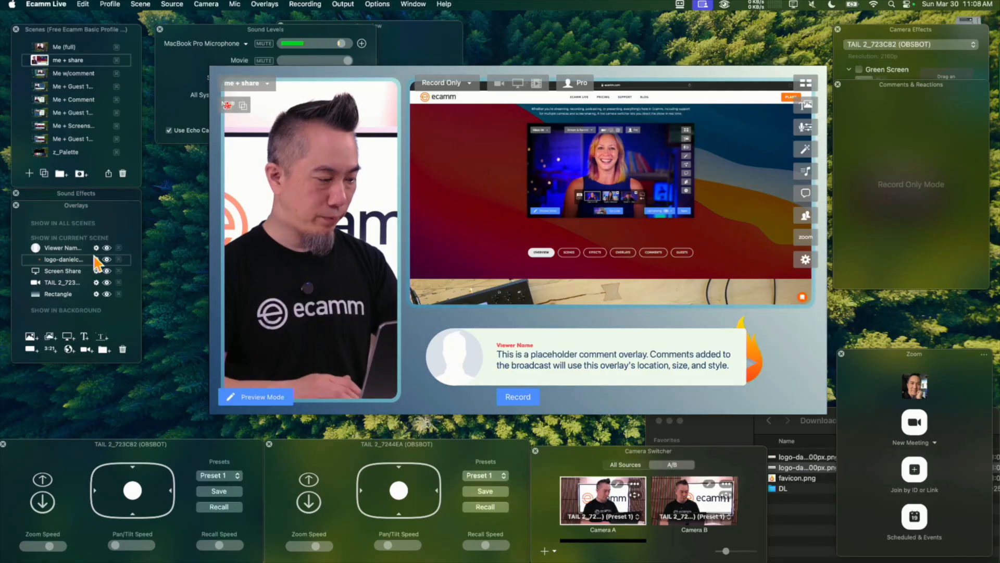
# Hide the logo overlay and fit the comment overlay to the screen share's full width, down to the camera frame's lower edge.
pyautogui.click(107, 259)
pyautogui.moveTo(519, 347); pyautogui.dragTo(502, 339)
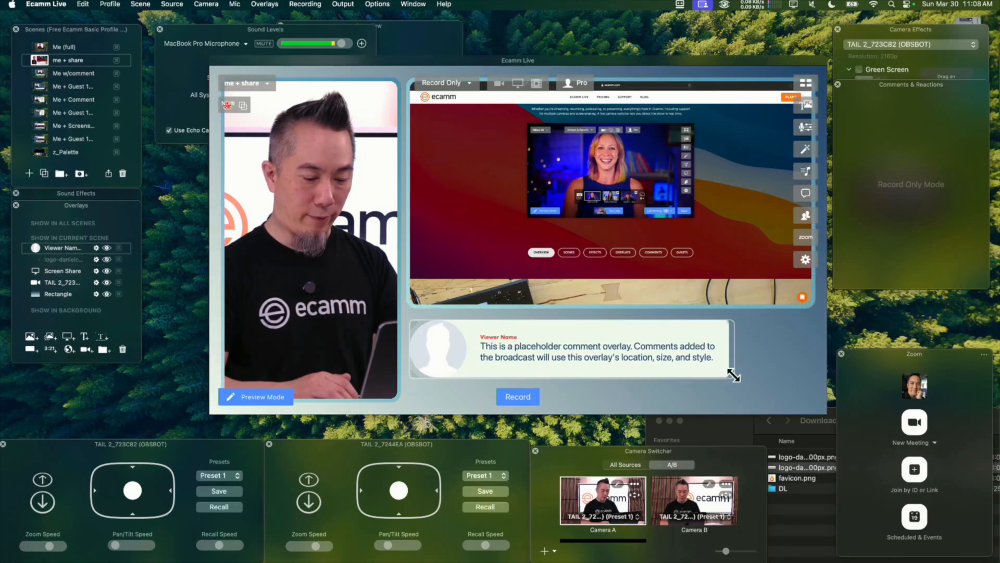
pyautogui.moveTo(734, 375); pyautogui.dragTo(806, 399)
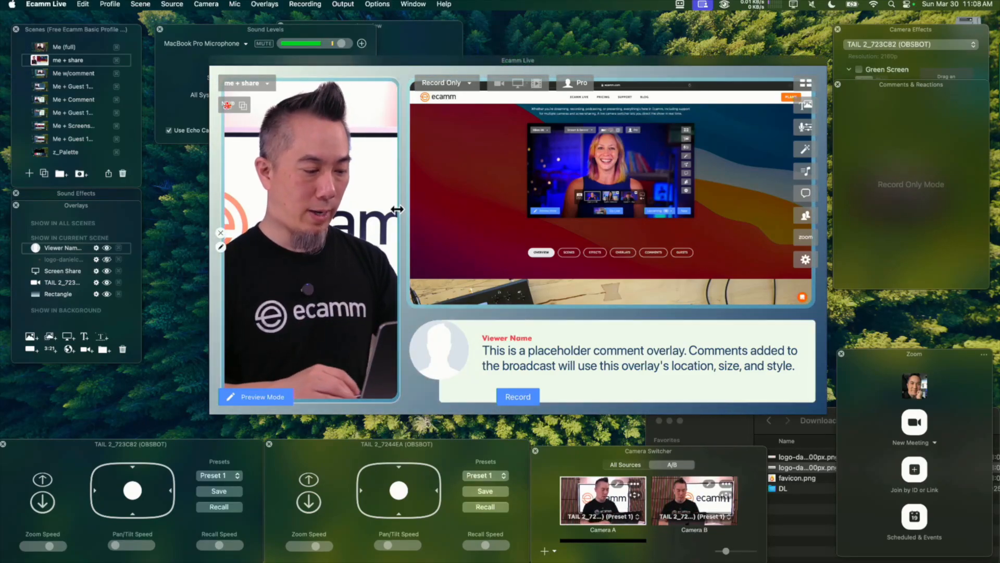
# Switch back and forth between the "Me (full)" and "me + share" scenes to examine the transition.
pyautogui.click(327, 188)
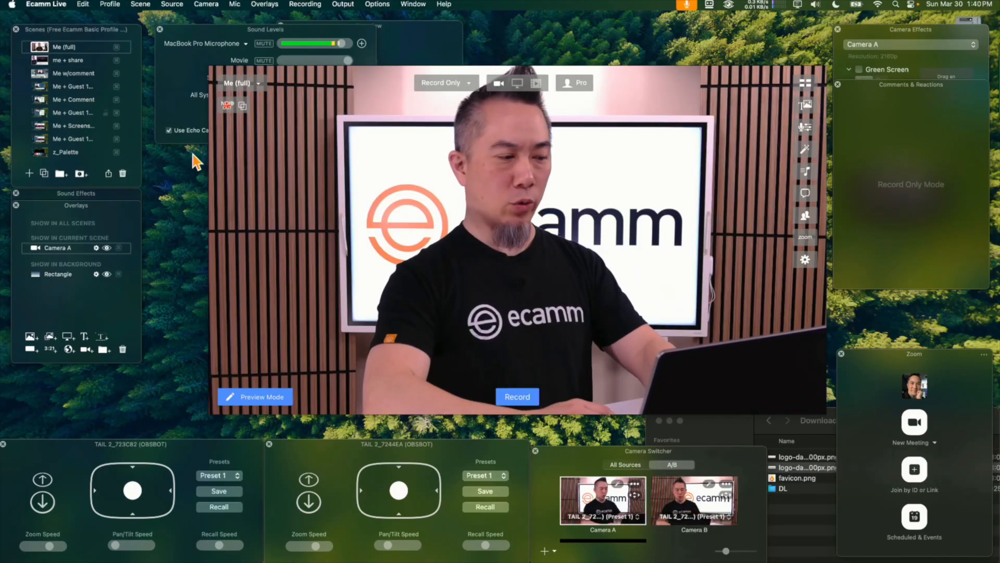
pyautogui.moveTo(273, 186)
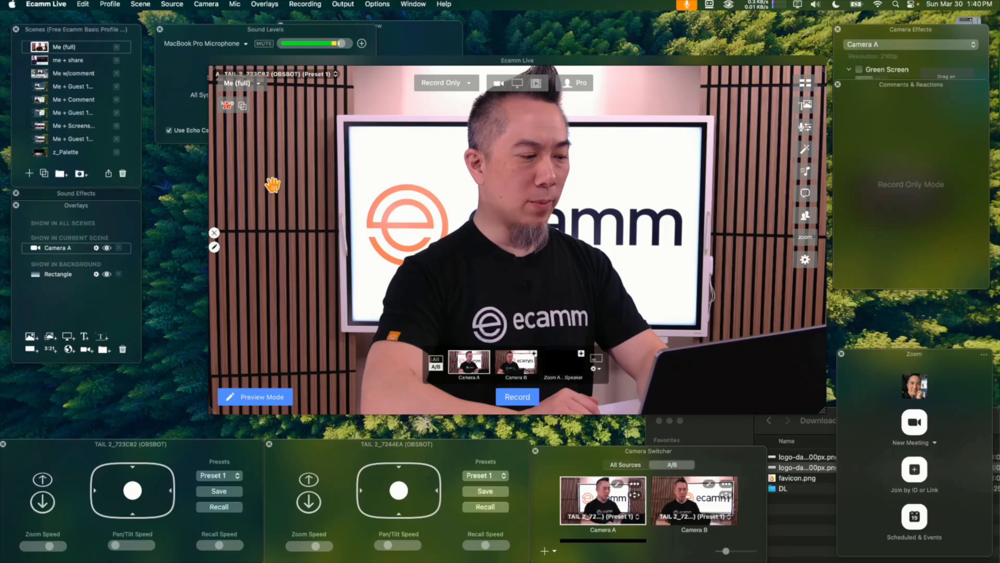
pyautogui.press('Down')
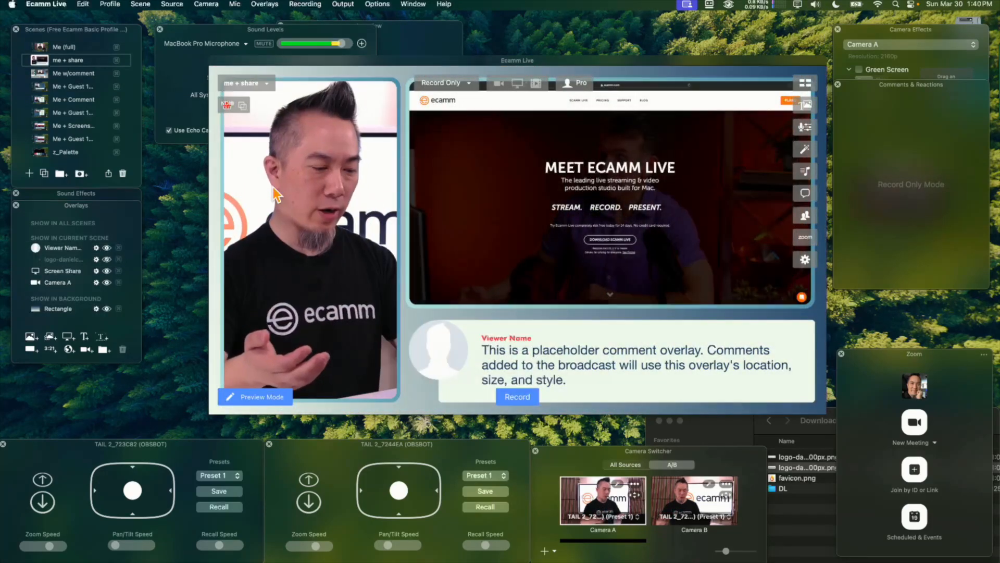
pyautogui.press('Up')
pyautogui.press('Down')
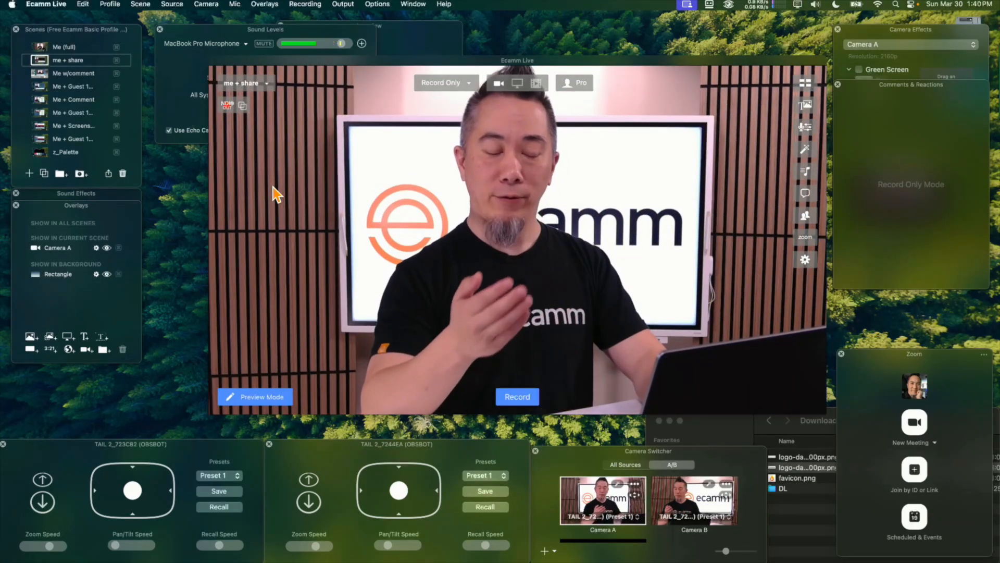